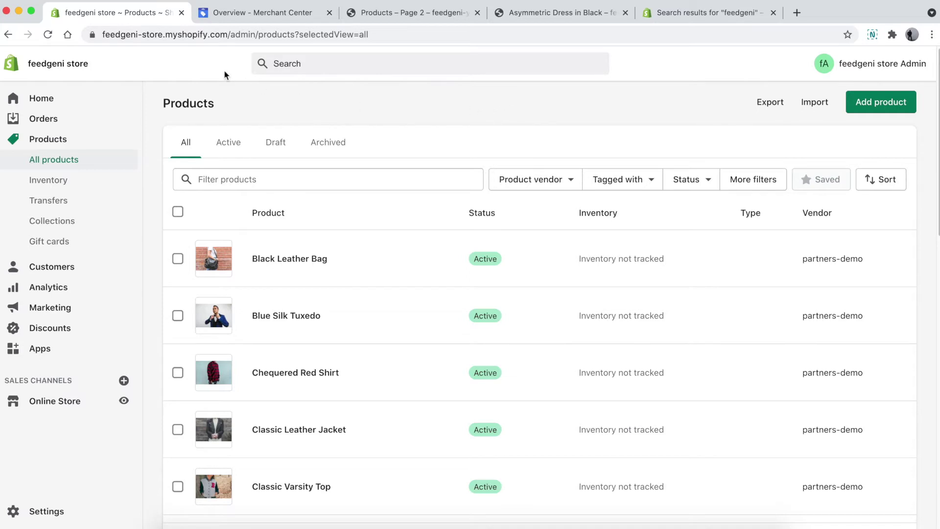
Search the Shopify App Store for 'feedgeni' from the store's Apps page.
{"action": "left_click", "coordinate": [144, 35]}
{"action": "left_click", "coordinate": [382, 96]}
{"action": "left_click", "coordinate": [52, 359]}
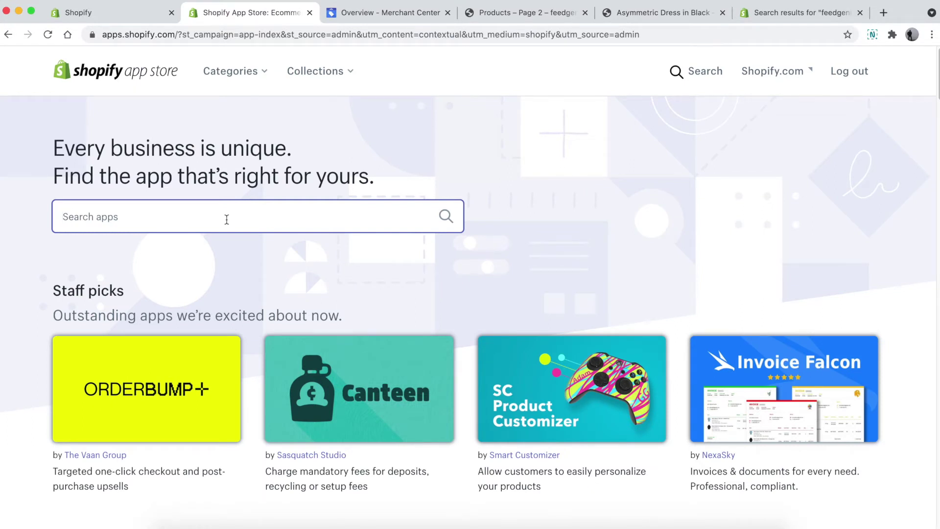
{"action": "type", "text": "feedgeni"}
{"action": "key", "text": "Return"}
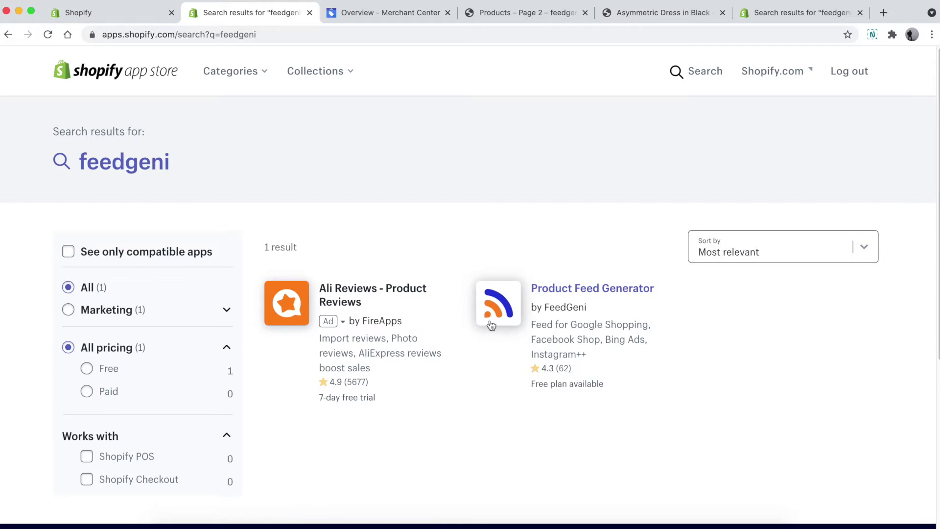
Add Product Feed Generator by FeedGeni to the store and approve the install.
{"action": "left_click", "coordinate": [561, 293]}
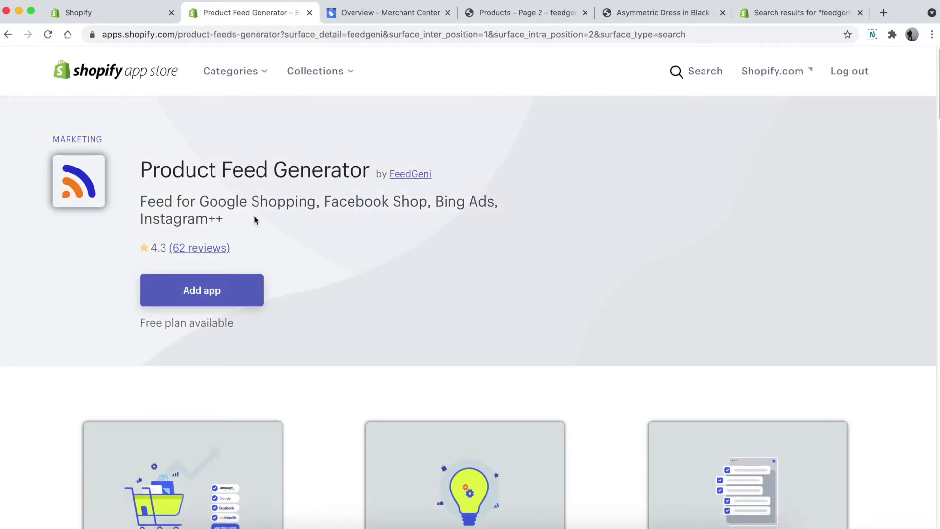
{"action": "left_click", "coordinate": [209, 297]}
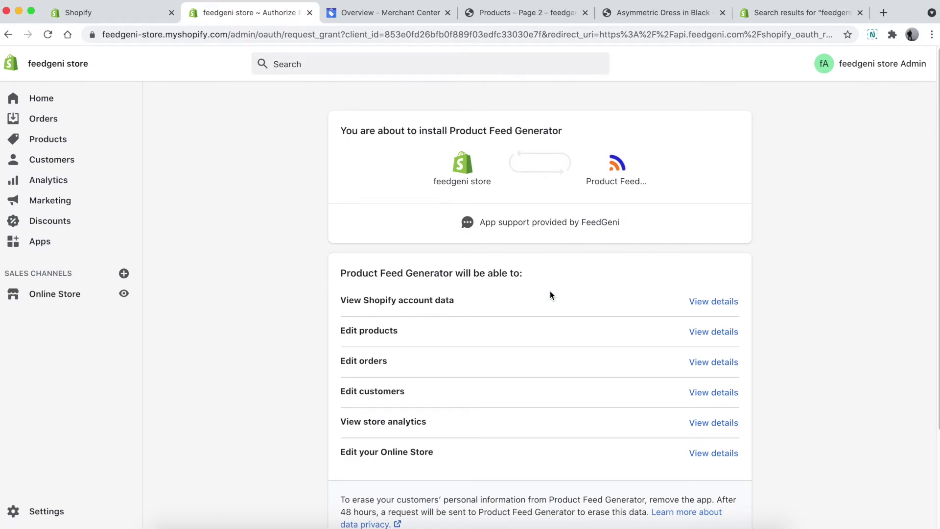
{"action": "scroll", "coordinate": [551, 291], "scroll_direction": "down", "scroll_amount": 3}
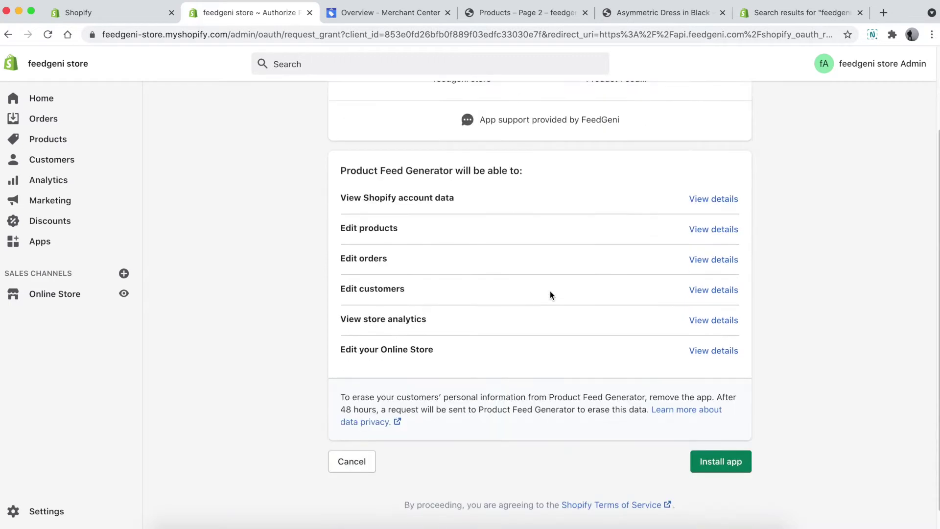
{"action": "left_click", "coordinate": [736, 467]}
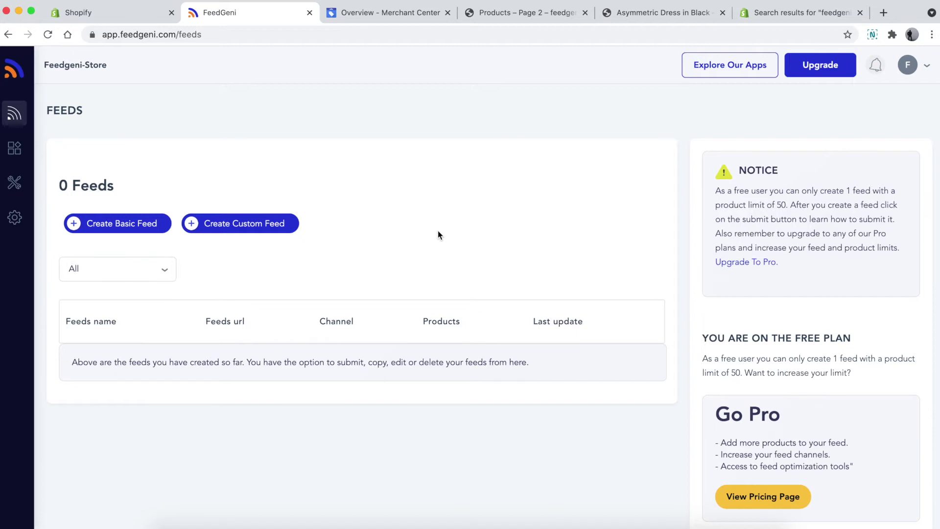
Start a new basic feed and name it test-feed.
{"action": "left_click", "coordinate": [143, 227]}
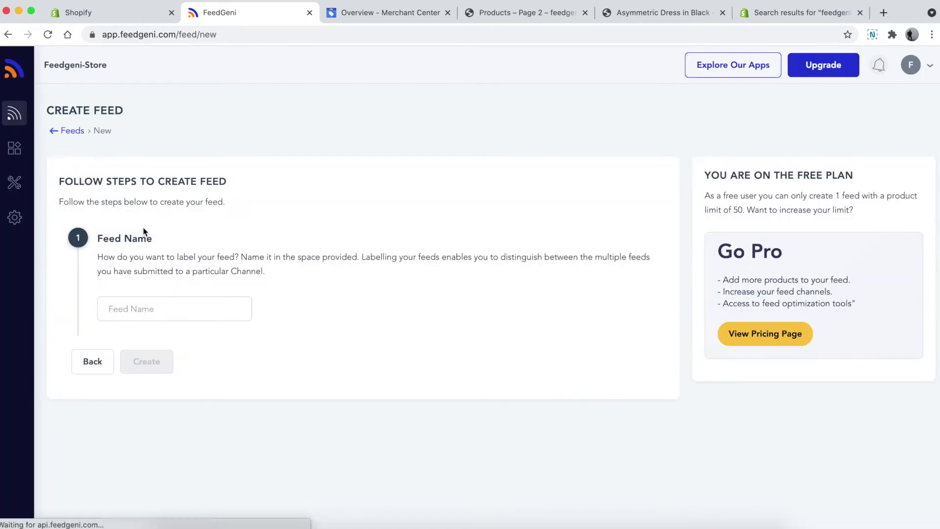
{"action": "left_click", "coordinate": [164, 300]}
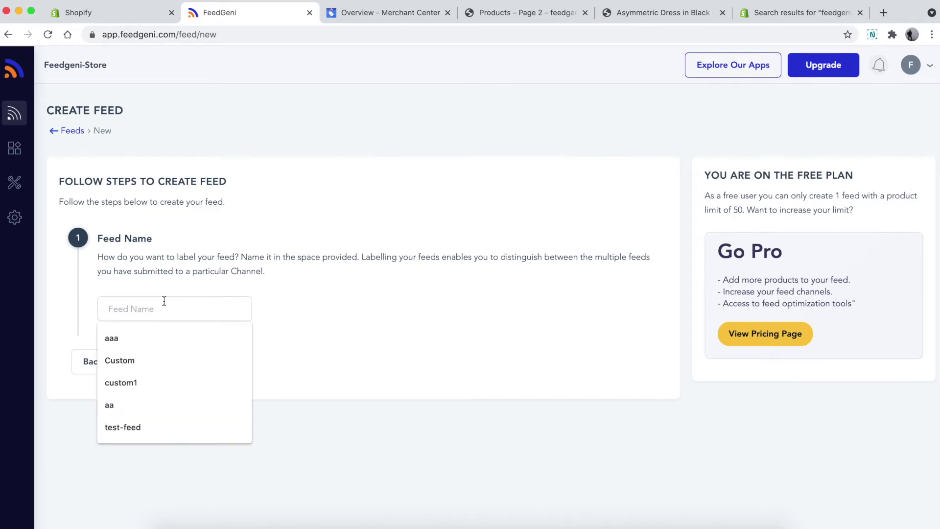
{"action": "type", "text": "test"}
{"action": "left_click", "coordinate": [167, 336]}
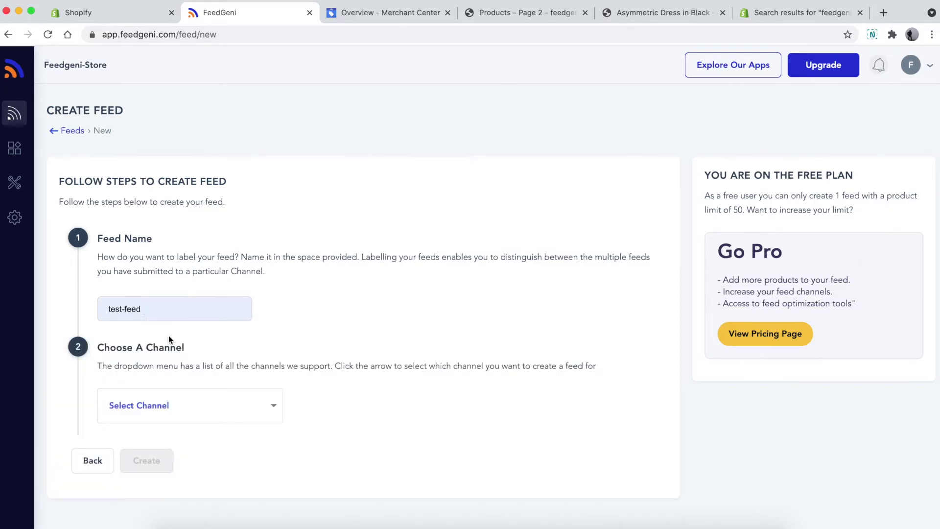
Choose Google as the feed's channel.
{"action": "left_click", "coordinate": [238, 419]}
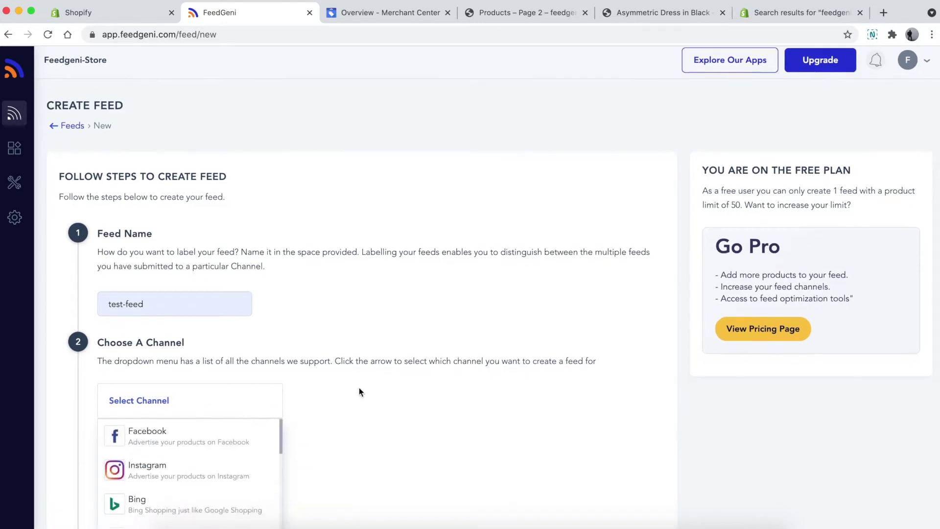
{"action": "scroll", "coordinate": [359, 387], "scroll_direction": "down", "scroll_amount": 3}
{"action": "scroll", "coordinate": [198, 333], "scroll_direction": "down", "scroll_amount": 5}
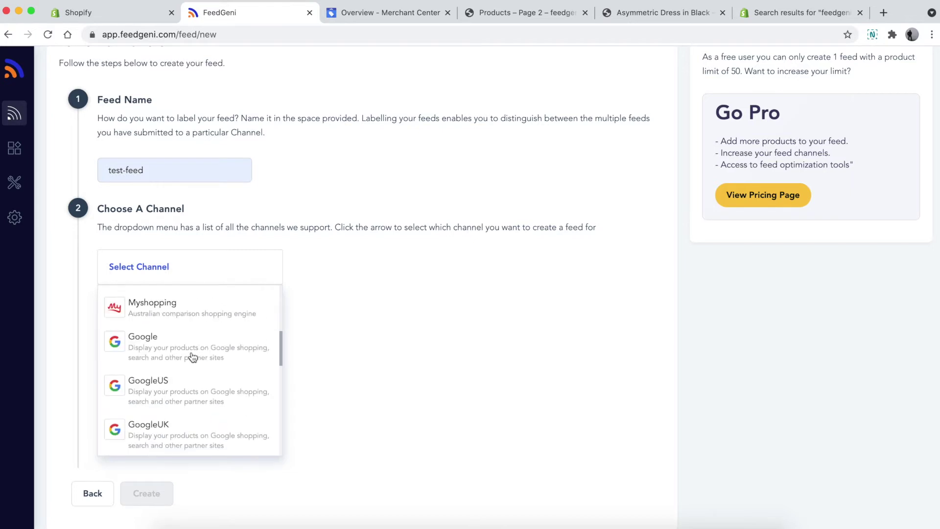
{"action": "scroll", "coordinate": [192, 357], "scroll_direction": "up", "scroll_amount": 5}
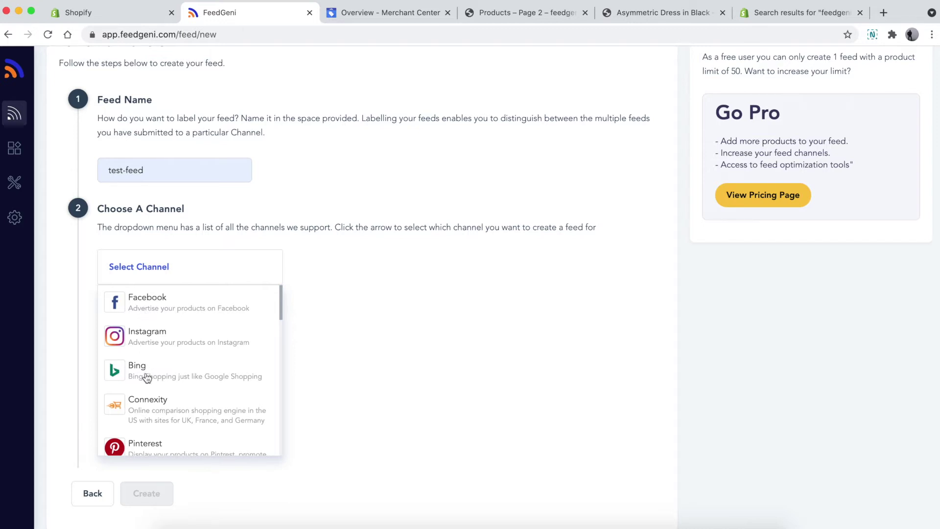
{"action": "scroll", "coordinate": [222, 374], "scroll_direction": "down", "scroll_amount": 1}
{"action": "scroll", "coordinate": [223, 377], "scroll_direction": "down", "scroll_amount": 2}
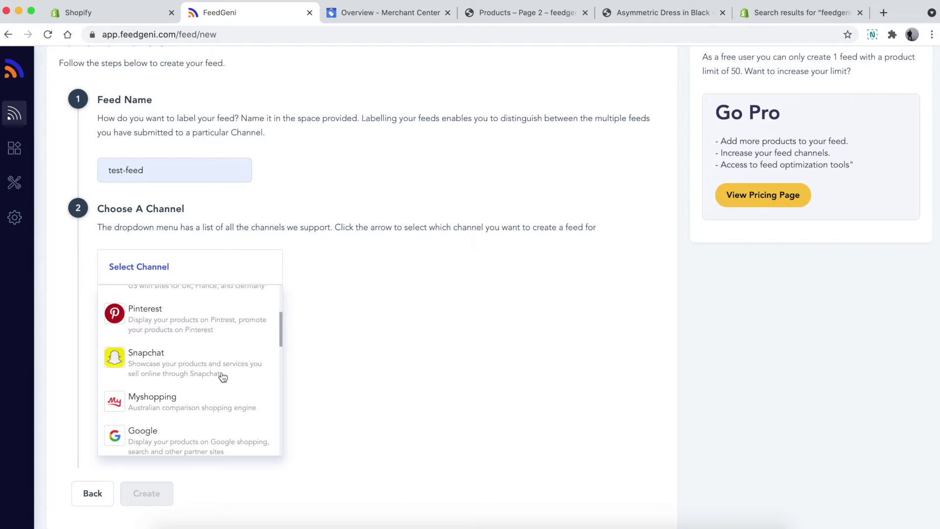
{"action": "scroll", "coordinate": [221, 376], "scroll_direction": "down", "scroll_amount": 1}
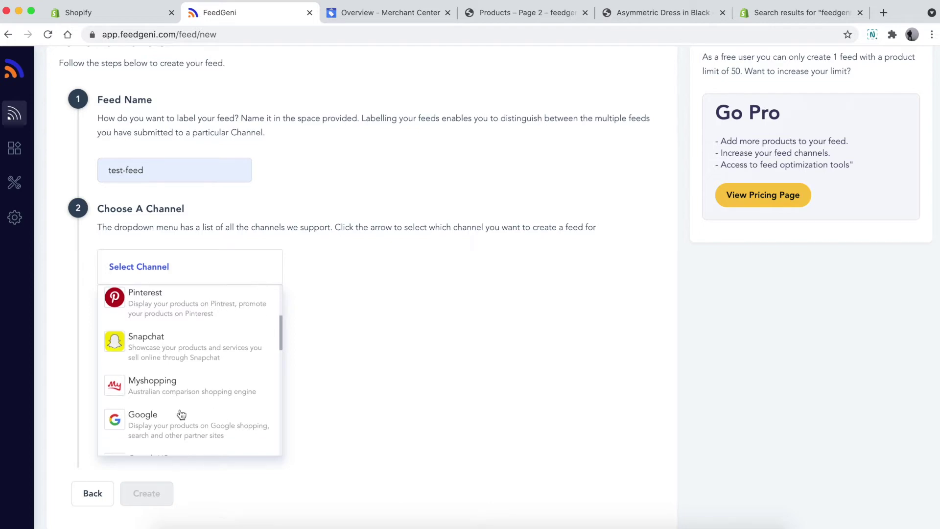
{"action": "left_click", "coordinate": [155, 429]}
{"action": "scroll", "coordinate": [342, 294], "scroll_direction": "down", "scroll_amount": 3}
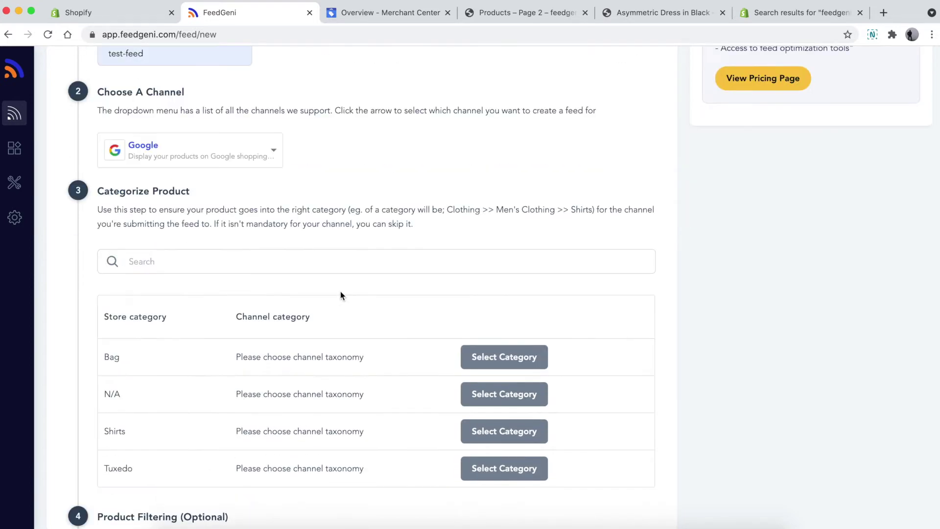
{"action": "scroll", "coordinate": [342, 295], "scroll_direction": "down", "scroll_amount": 1}
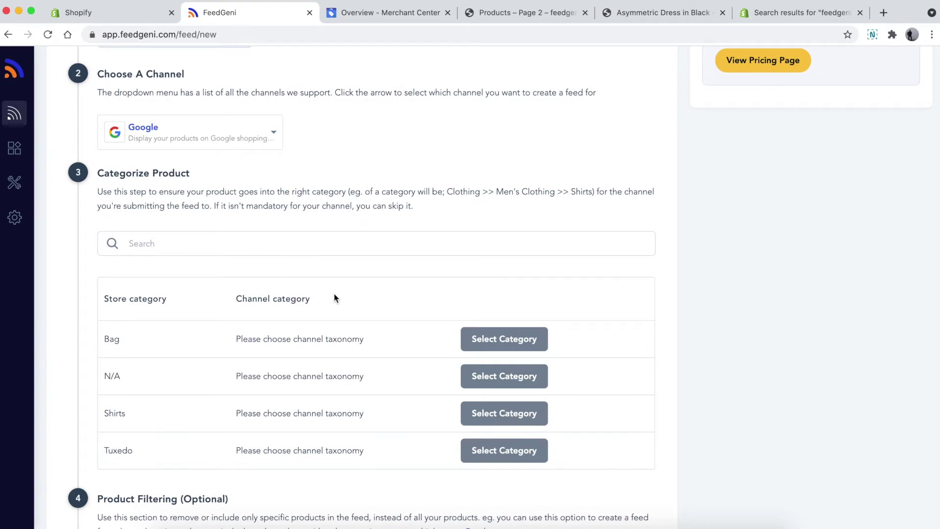
{"action": "left_click_drag", "start_coordinate": [161, 300], "coordinate": [102, 300]}
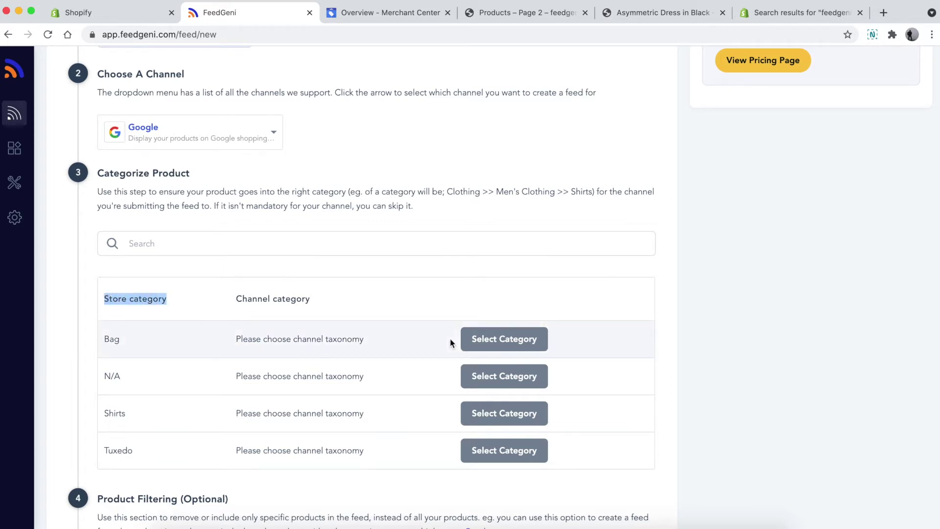
{"action": "left_click", "coordinate": [310, 344]}
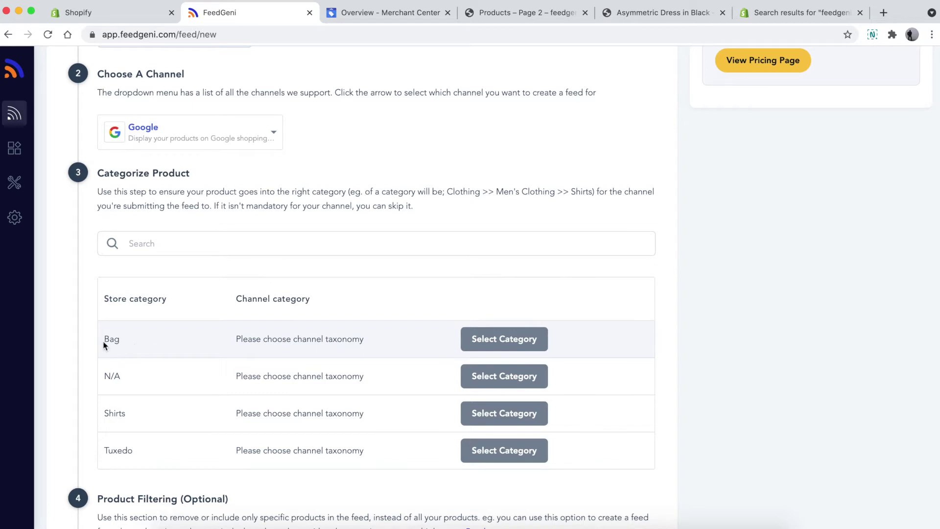
{"action": "left_click_drag", "start_coordinate": [117, 341], "coordinate": [126, 346]}
Search 'Bag' and save Sporting Goods > Indoor Games > Bowling > Bowling Ball Bags for the Bag row.
{"action": "left_click", "coordinate": [492, 340]}
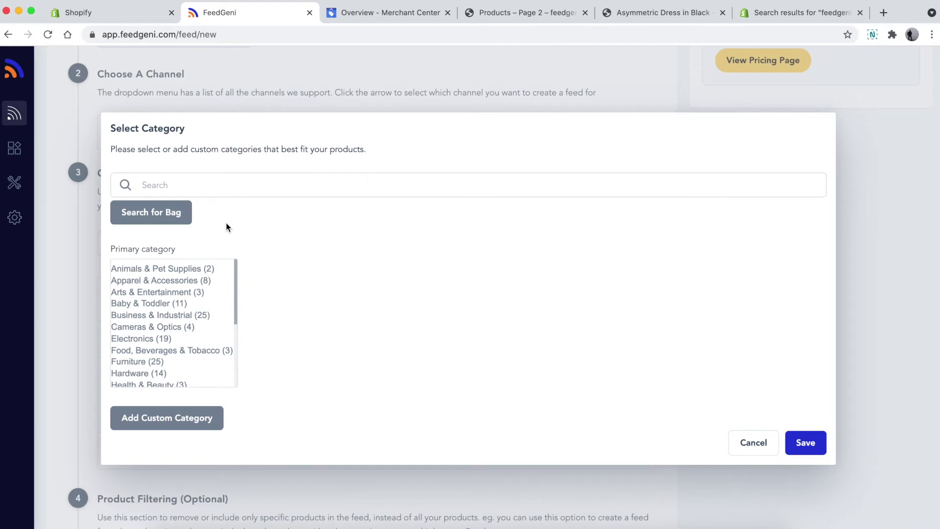
{"action": "left_click", "coordinate": [179, 221]}
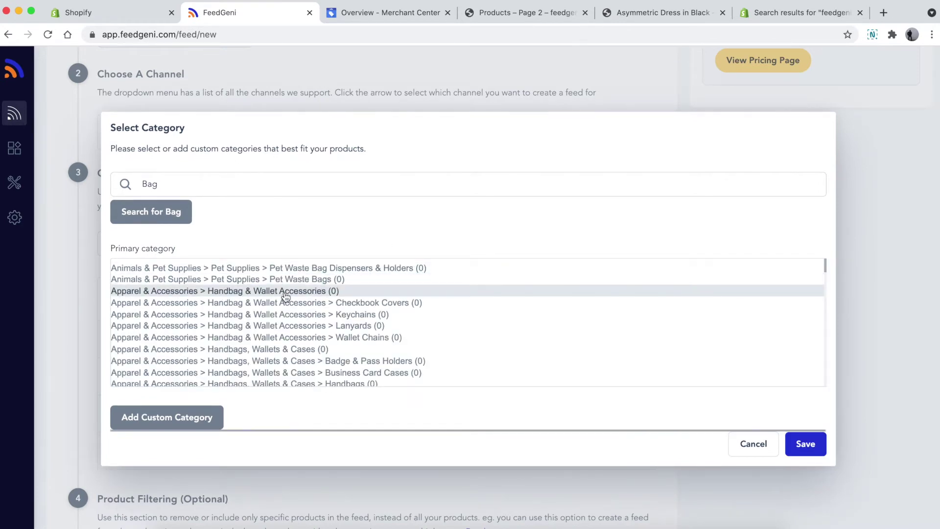
{"action": "scroll", "coordinate": [286, 296], "scroll_direction": "down", "scroll_amount": 10}
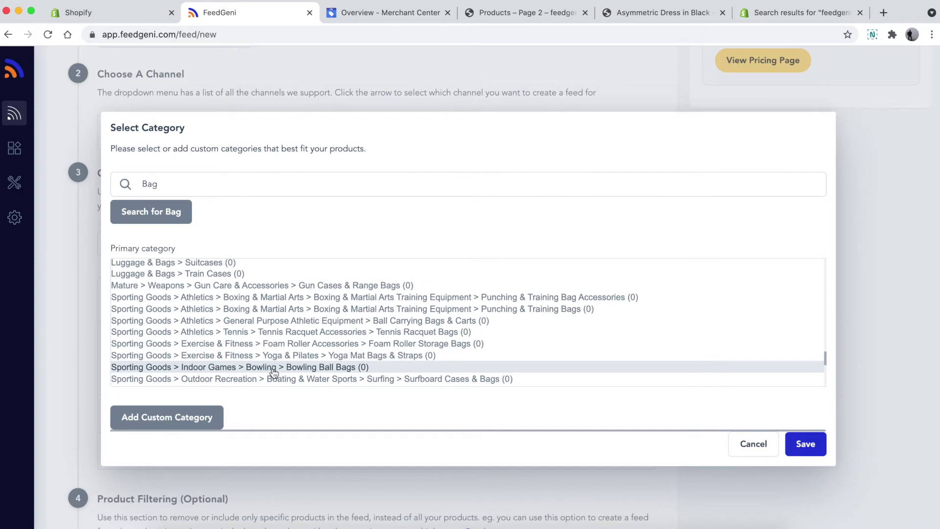
{"action": "left_click", "coordinate": [228, 368]}
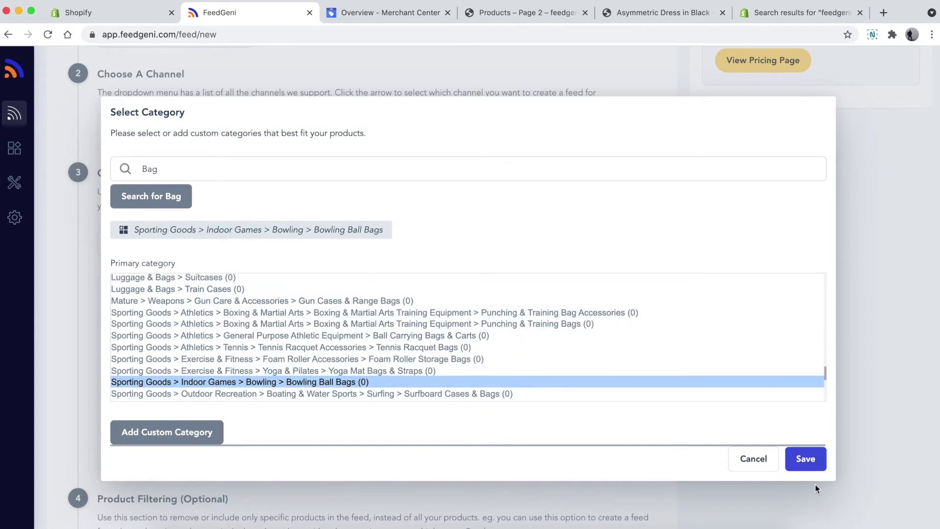
{"action": "left_click", "coordinate": [806, 459]}
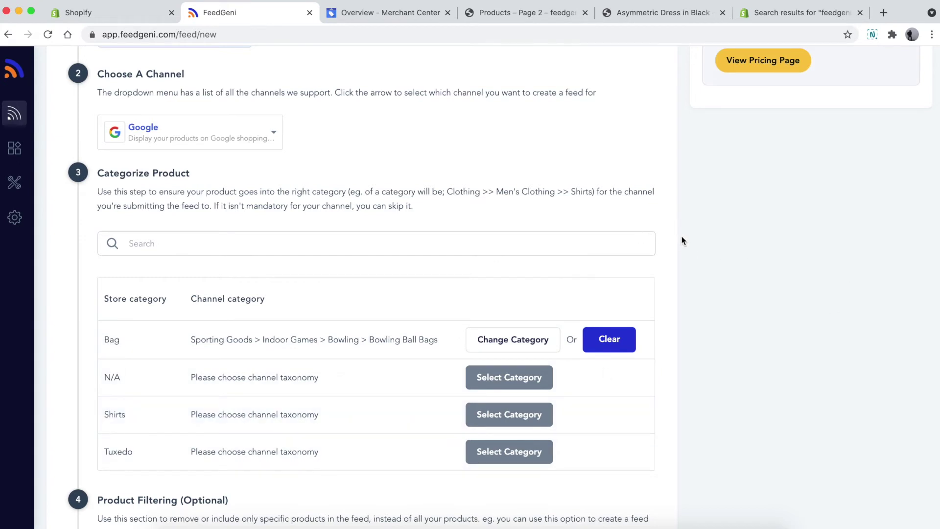
Scroll down the feed setup toward the Create button.
{"action": "scroll", "coordinate": [681, 241], "scroll_direction": "down", "scroll_amount": 3}
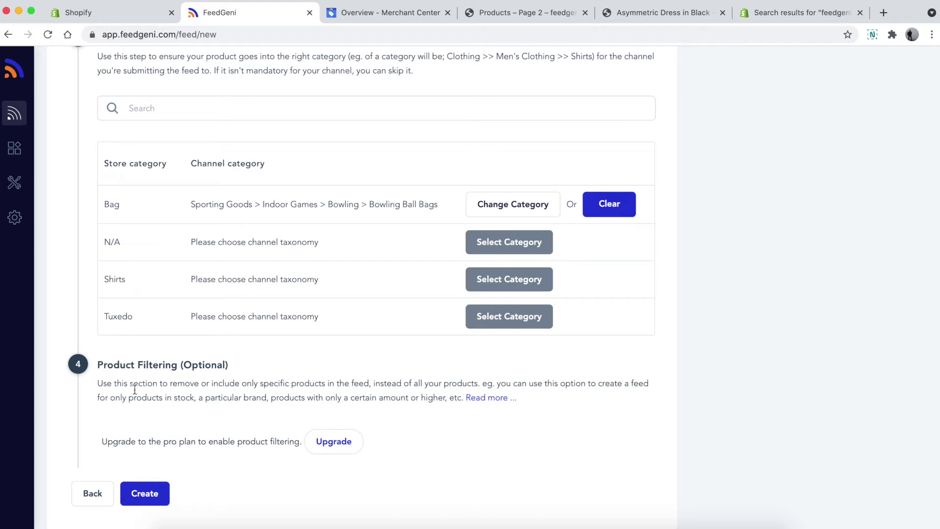
Create test-feed and reload the feeds page to confirm its 22 products.
{"action": "left_click", "coordinate": [144, 497]}
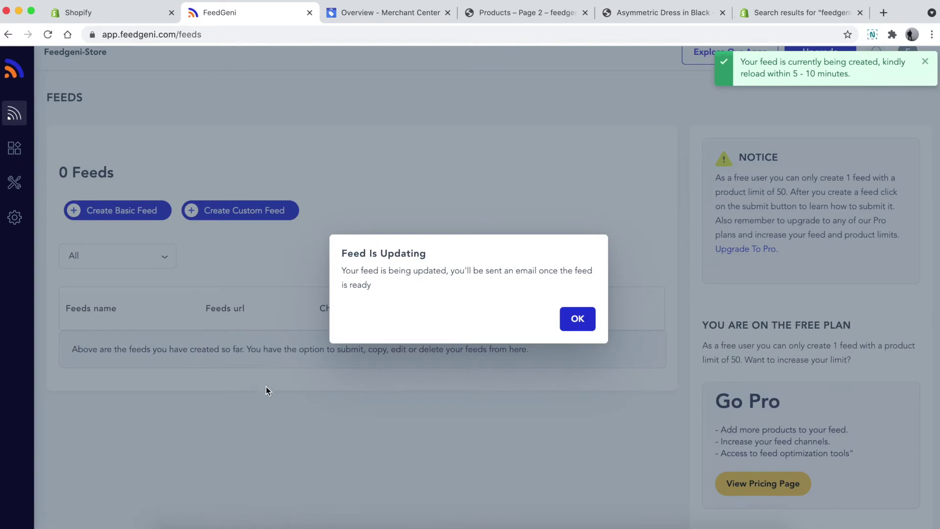
{"action": "left_click", "coordinate": [578, 320]}
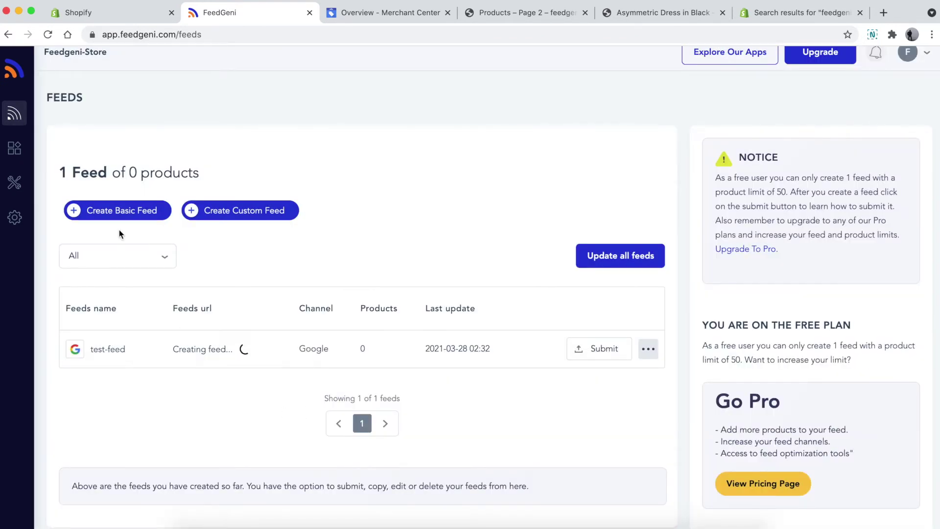
{"action": "left_click", "coordinate": [47, 34]}
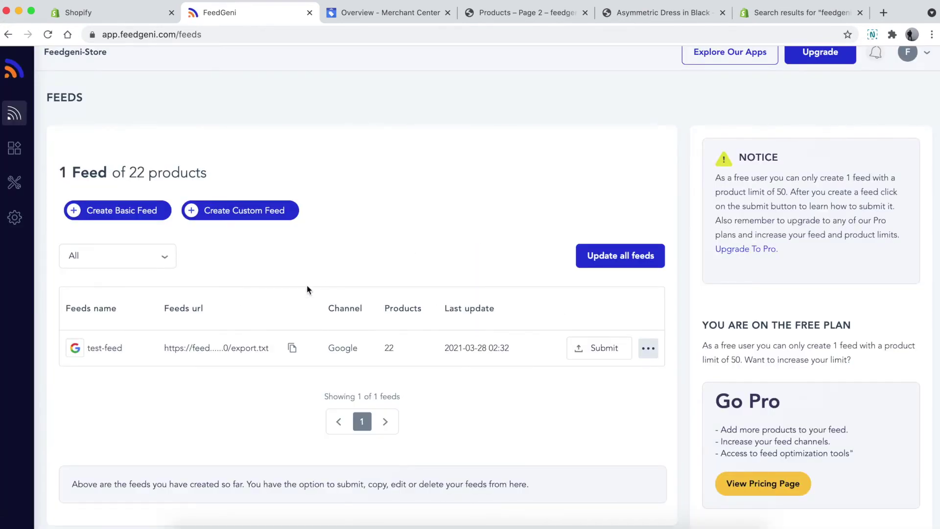
{"action": "left_click_drag", "start_coordinate": [89, 349], "coordinate": [127, 352]}
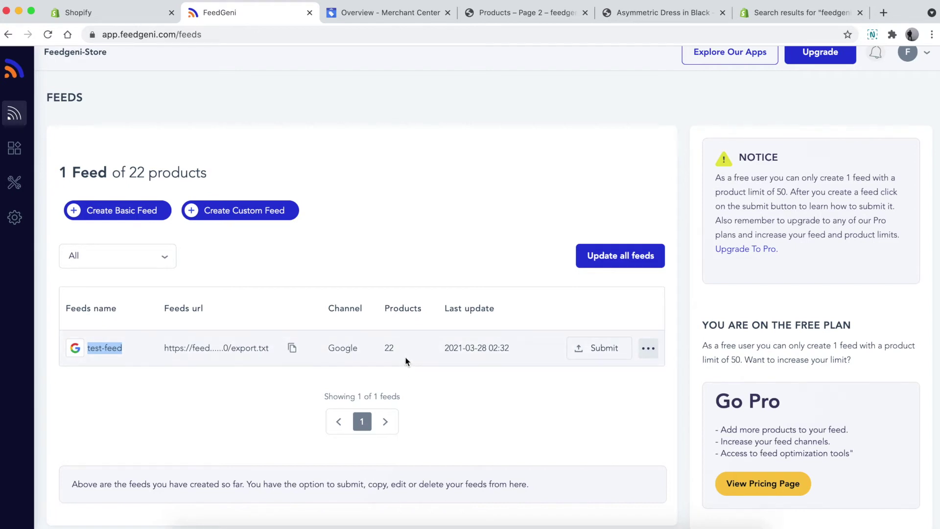
{"action": "double_click", "coordinate": [389, 349]}
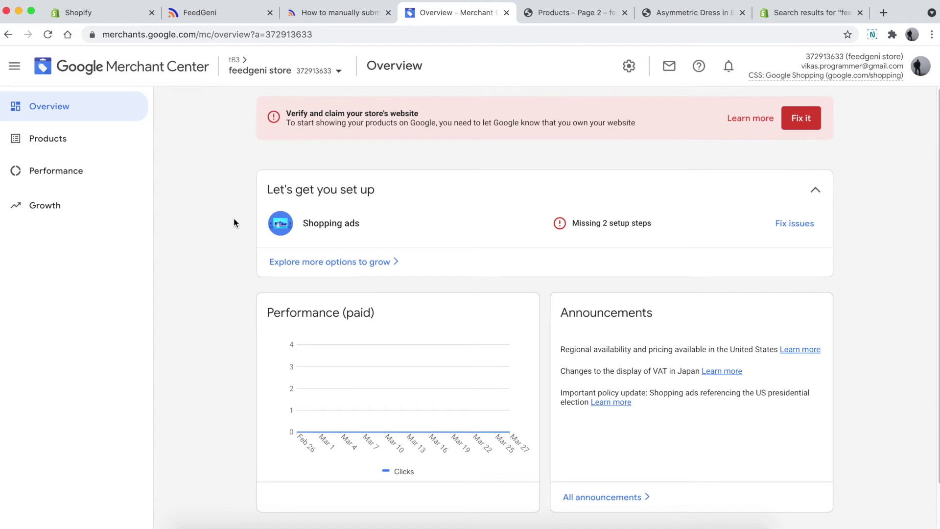
Show all methods for uploading multiple products on the Products page.
{"action": "left_click", "coordinate": [45, 139]}
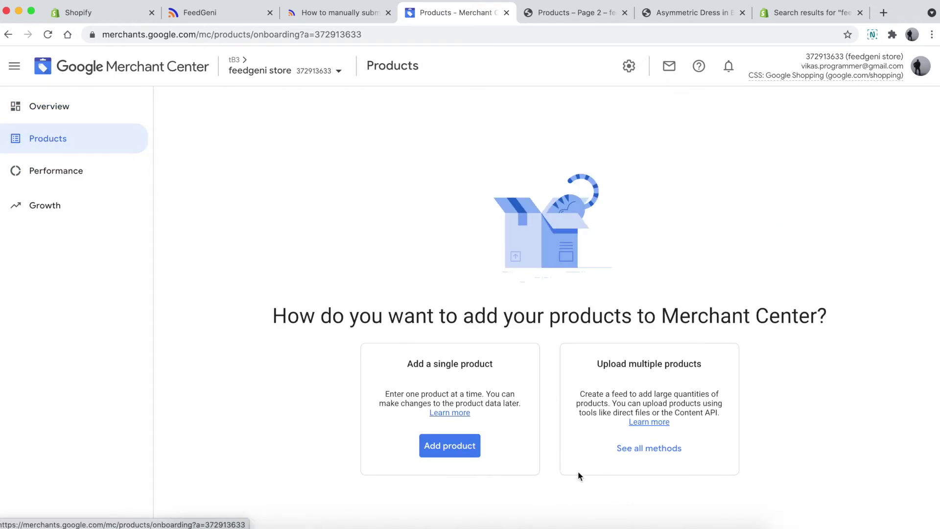
{"action": "left_click_drag", "start_coordinate": [596, 365], "coordinate": [705, 365]}
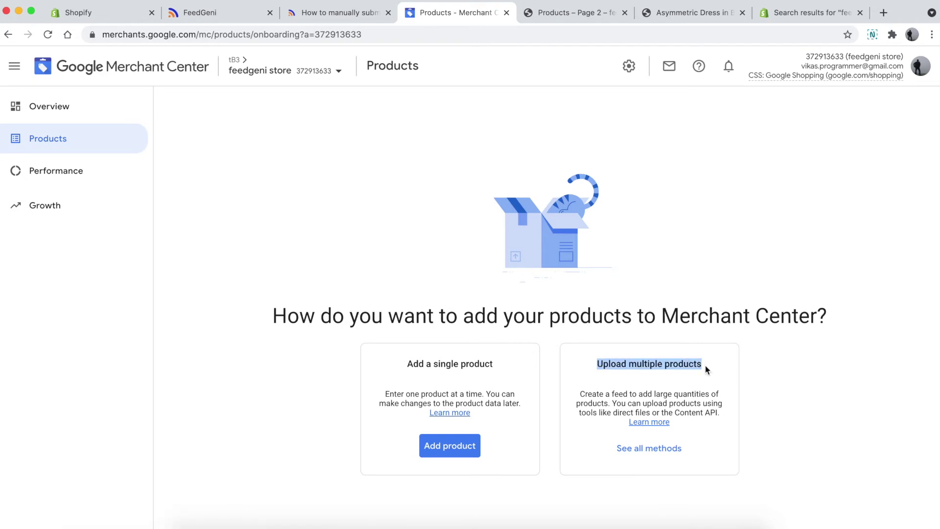
{"action": "left_click", "coordinate": [647, 450]}
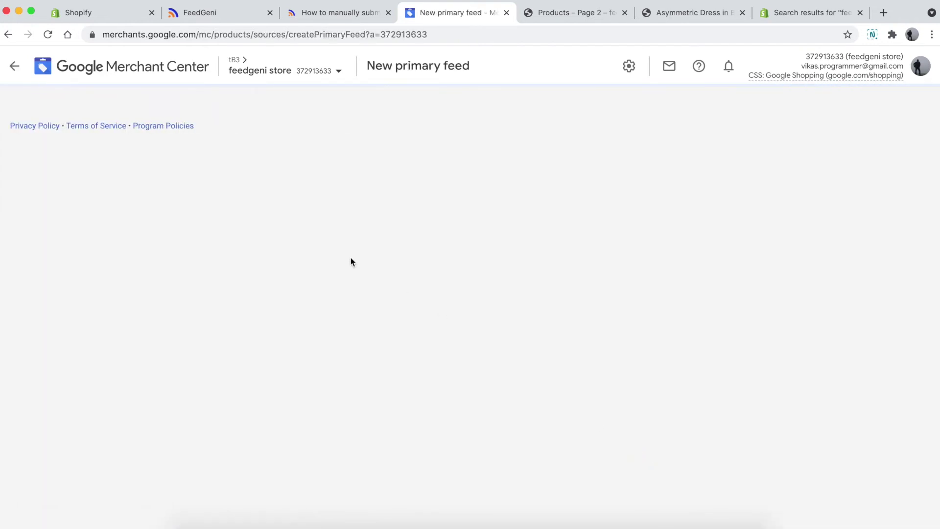
Set the primary feed's country of sale to United States and language to English.
{"action": "left_click", "coordinate": [258, 181]}
{"action": "scroll", "coordinate": [272, 229], "scroll_direction": "down", "scroll_amount": 15}
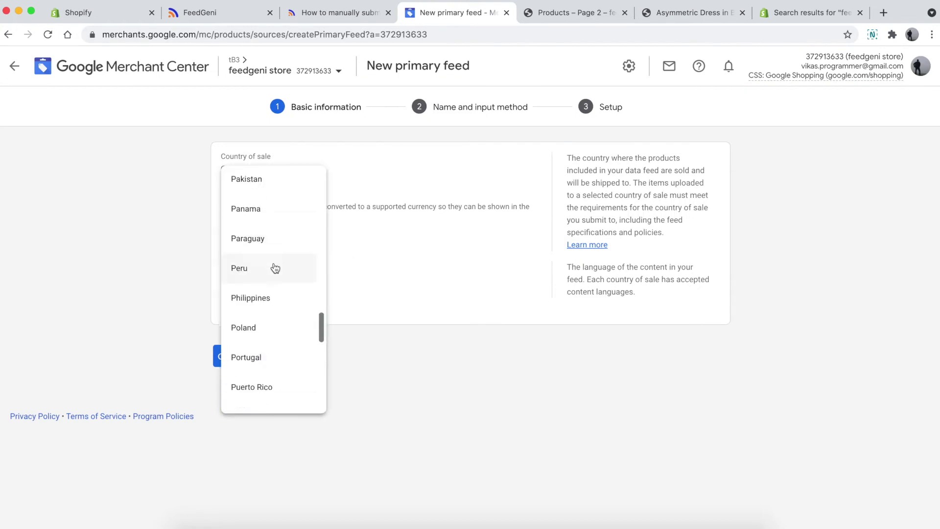
{"action": "scroll", "coordinate": [275, 268], "scroll_direction": "down", "scroll_amount": 15}
{"action": "scroll", "coordinate": [283, 265], "scroll_direction": "up", "scroll_amount": 1}
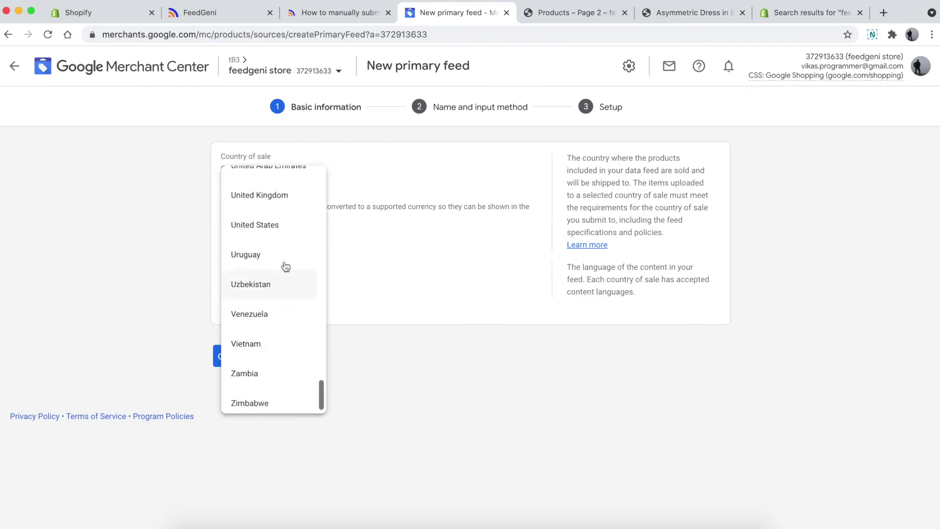
{"action": "left_click", "coordinate": [273, 228]}
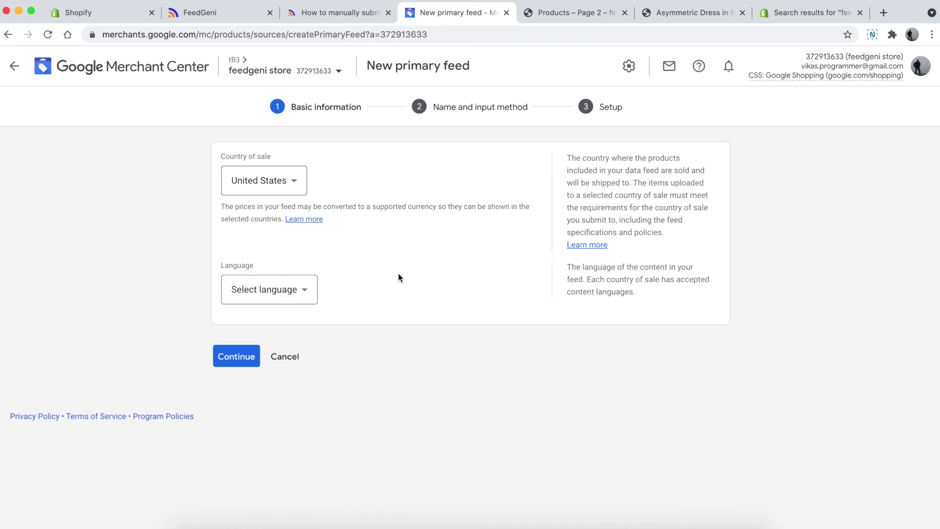
{"action": "left_click", "coordinate": [298, 289]}
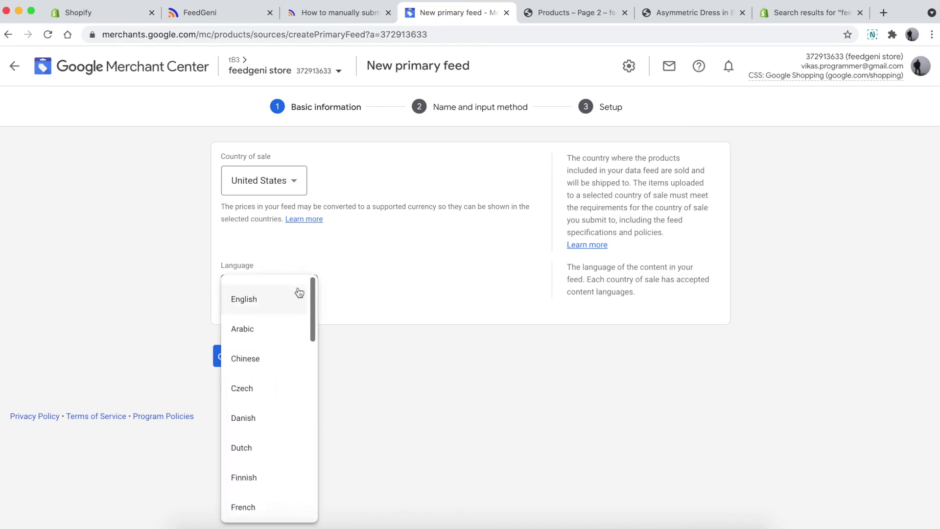
{"action": "left_click", "coordinate": [267, 302]}
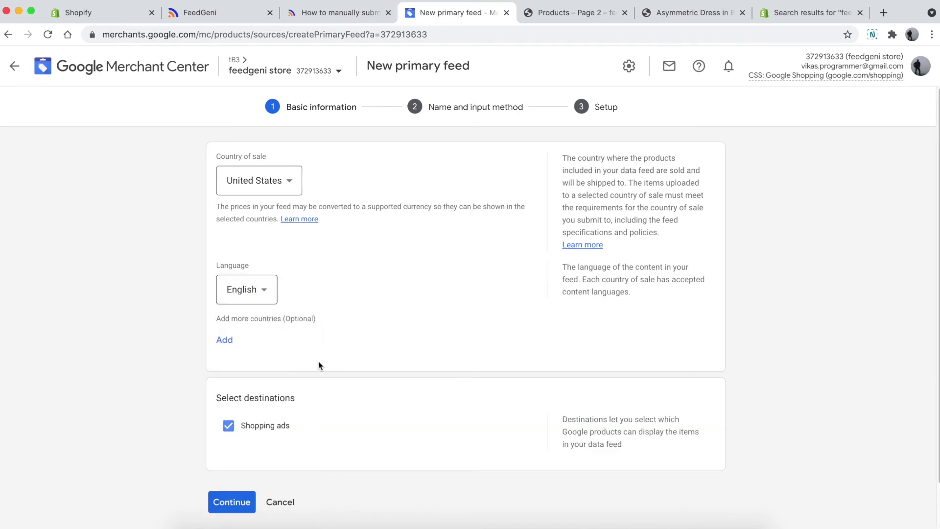
{"action": "left_click", "coordinate": [235, 505]}
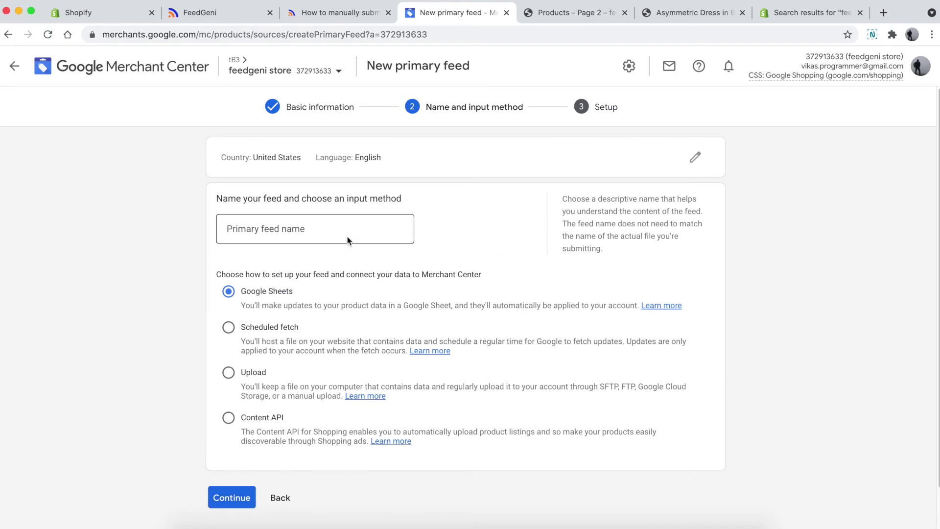
Name the primary feed test-name and use Scheduled fetch as its input method.
{"action": "left_click", "coordinate": [297, 226]}
{"action": "type", "text": "t"}
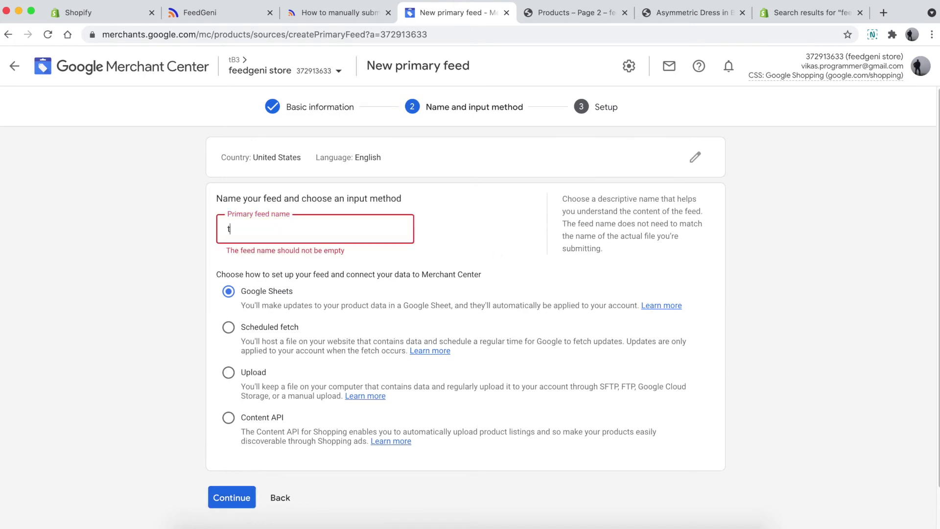
{"action": "type", "text": "est-name"}
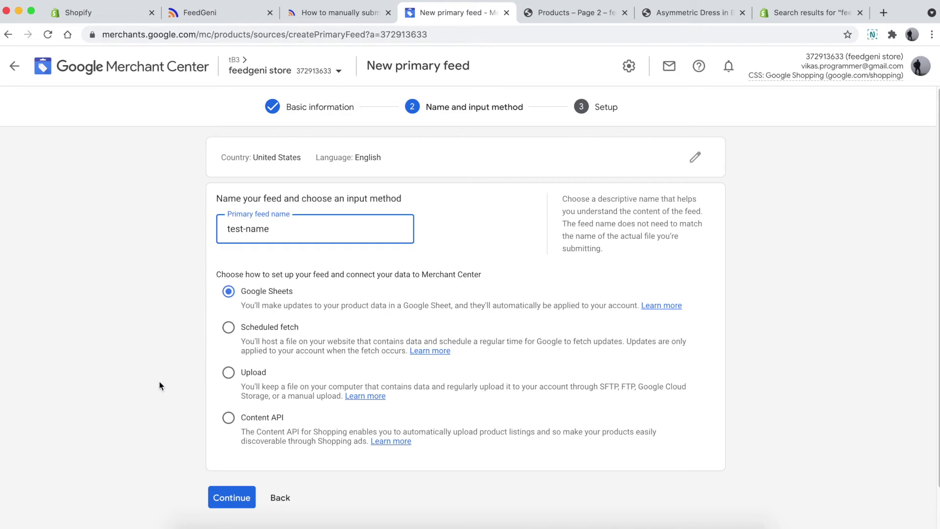
{"action": "left_click", "coordinate": [230, 330]}
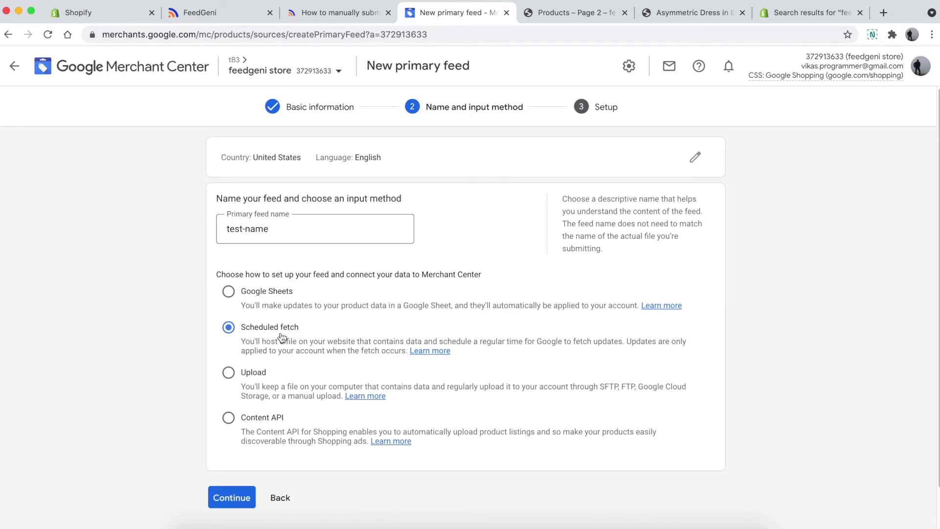
{"action": "left_click", "coordinate": [246, 506]}
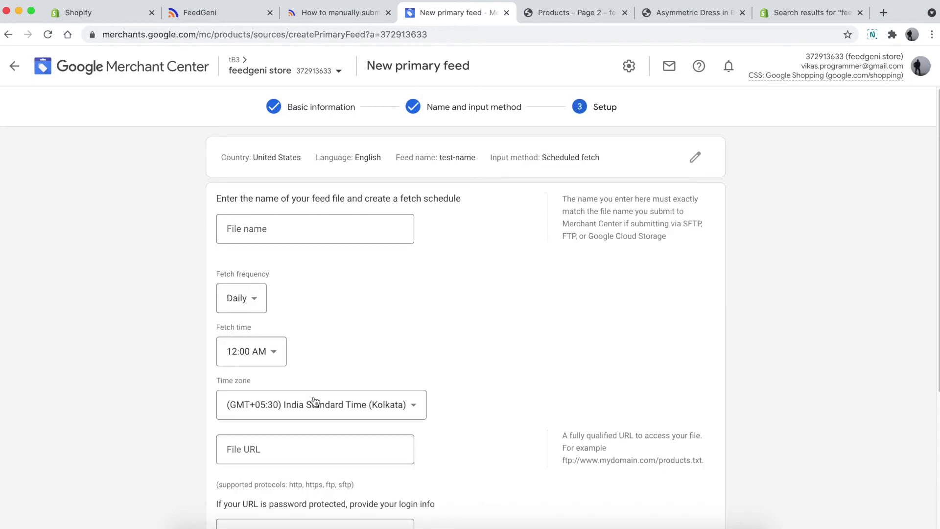
Enter export.txt as the file name, taken from the FeedGeni feed URL.
{"action": "left_click", "coordinate": [264, 232]}
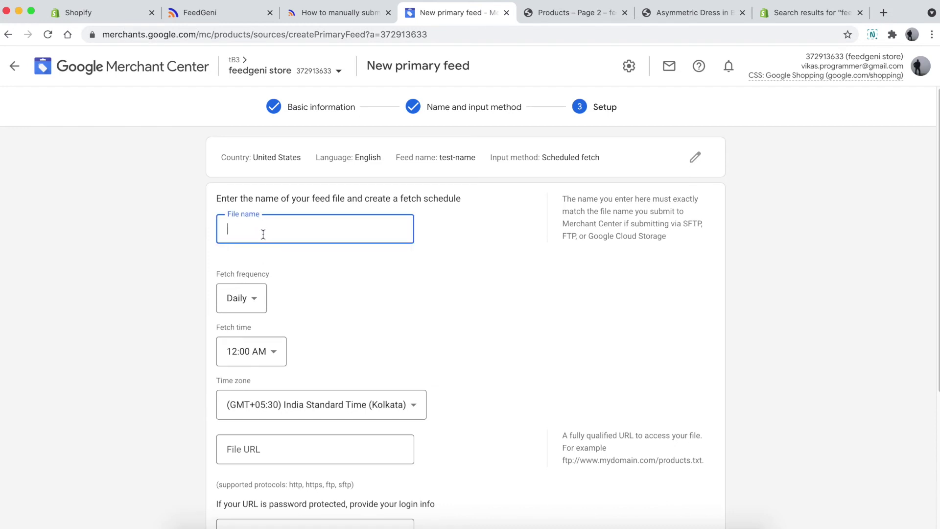
{"action": "key", "text": "super+2"}
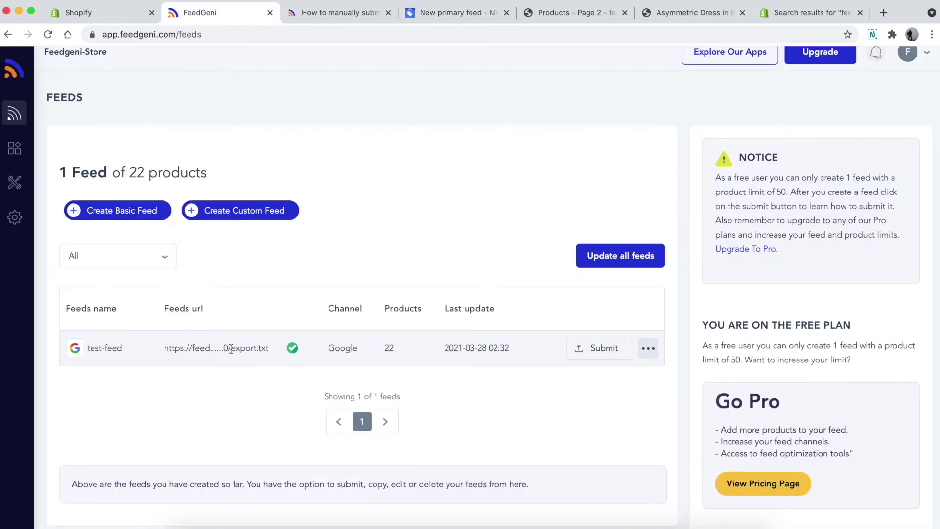
{"action": "left_click_drag", "start_coordinate": [230, 348], "coordinate": [271, 350]}
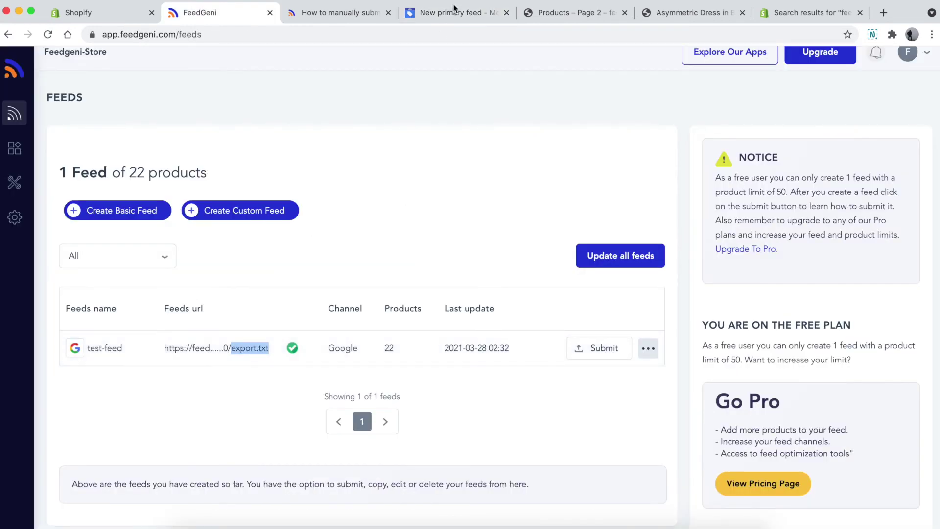
{"action": "key", "text": "super+4"}
{"action": "type", "text": "export.txt"}
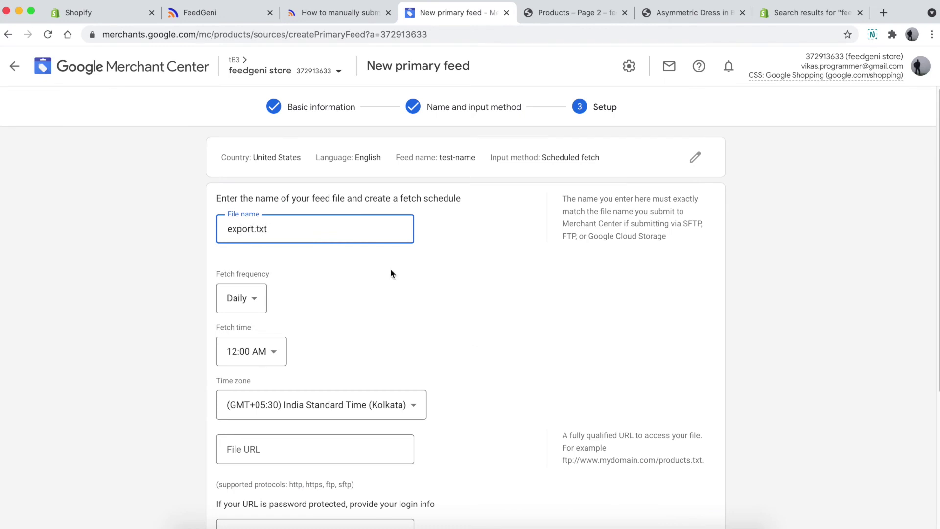
{"action": "left_click", "coordinate": [383, 301]}
Leave the fetch frequency set to Daily.
{"action": "left_click", "coordinate": [252, 304]}
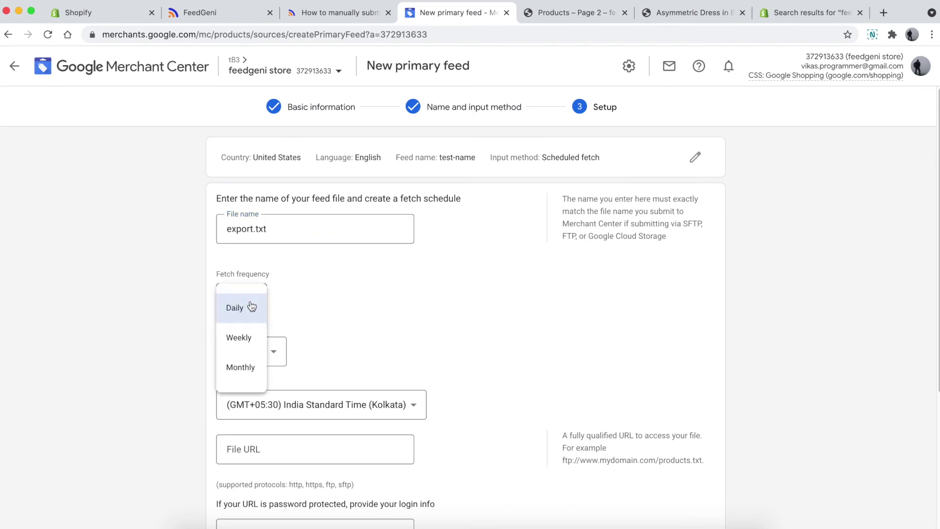
{"action": "left_click", "coordinate": [338, 306]}
{"action": "scroll", "coordinate": [365, 281], "scroll_direction": "down", "scroll_amount": 1}
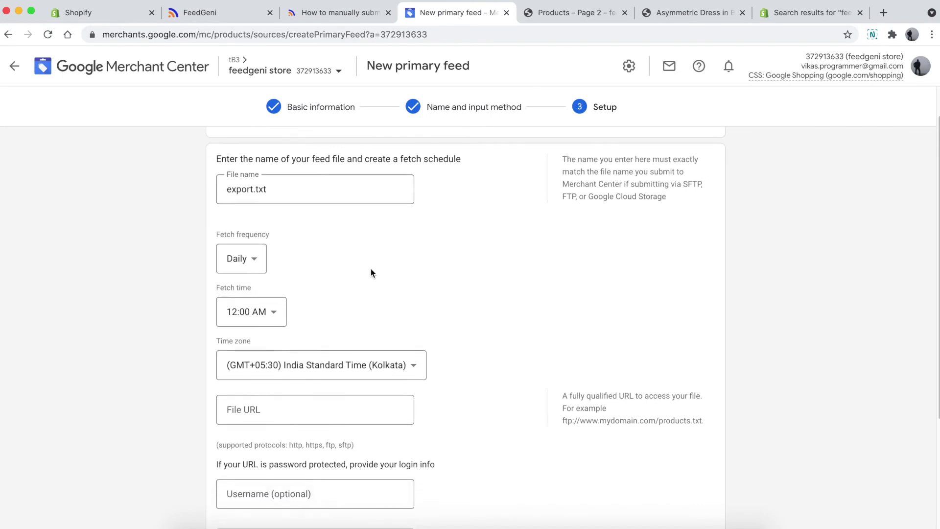
{"action": "scroll", "coordinate": [371, 273], "scroll_direction": "down", "scroll_amount": 2}
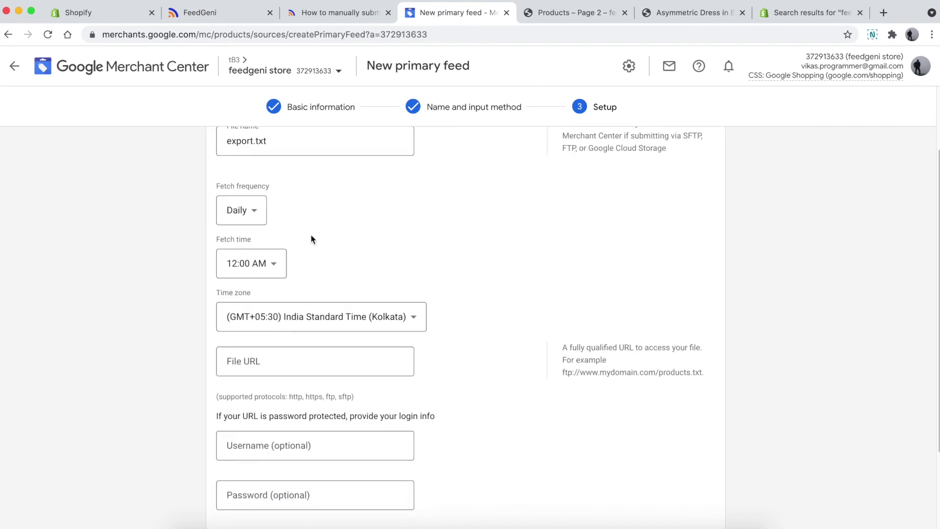
{"action": "left_click", "coordinate": [248, 219]}
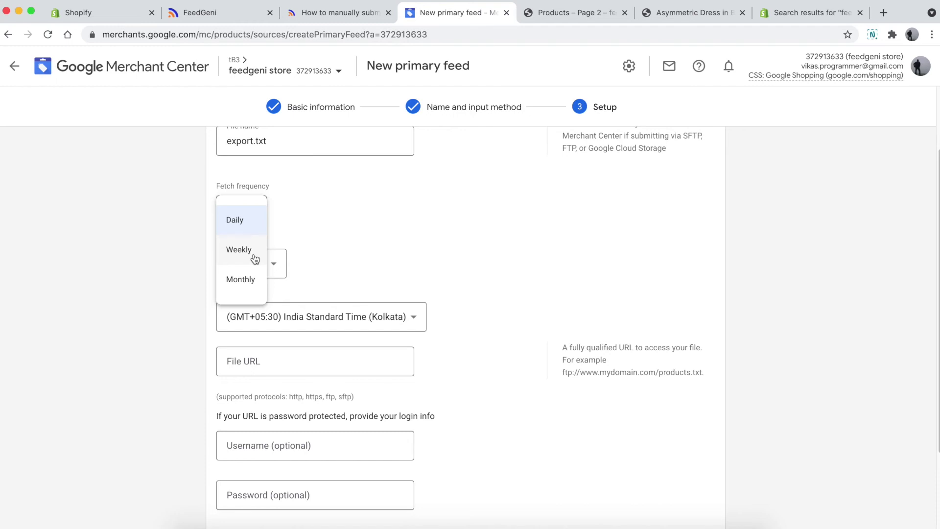
{"action": "left_click", "coordinate": [351, 230]}
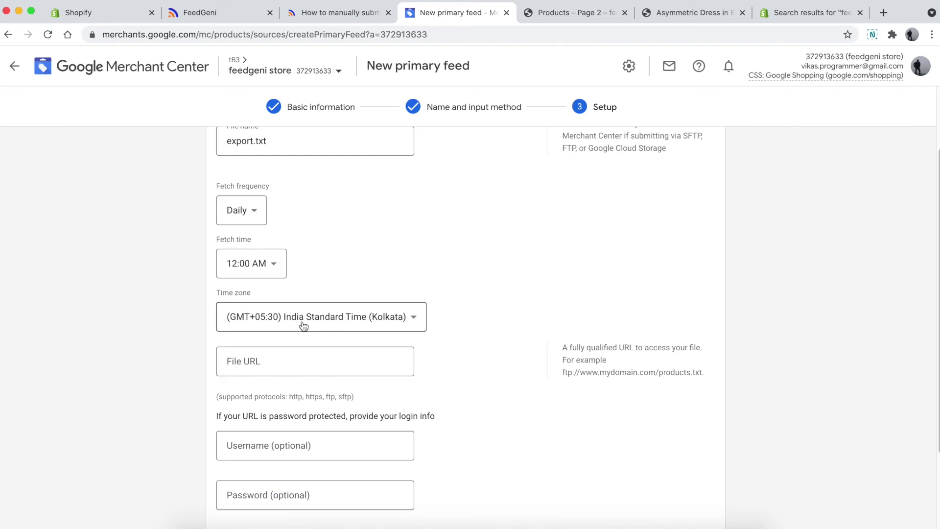
Paste the FeedGeni export URL as File URL and create the test-name feed.
{"action": "scroll", "coordinate": [430, 223], "scroll_direction": "down", "scroll_amount": 3}
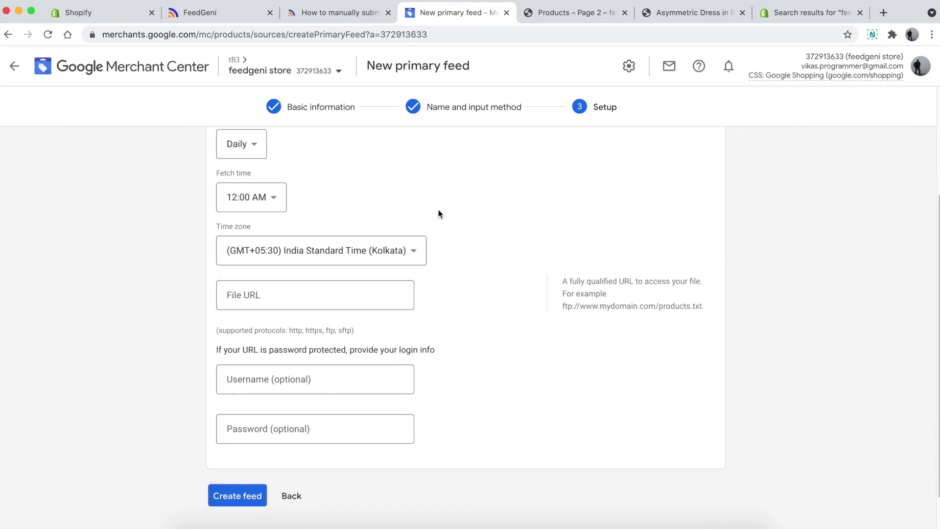
{"action": "left_click", "coordinate": [281, 300]}
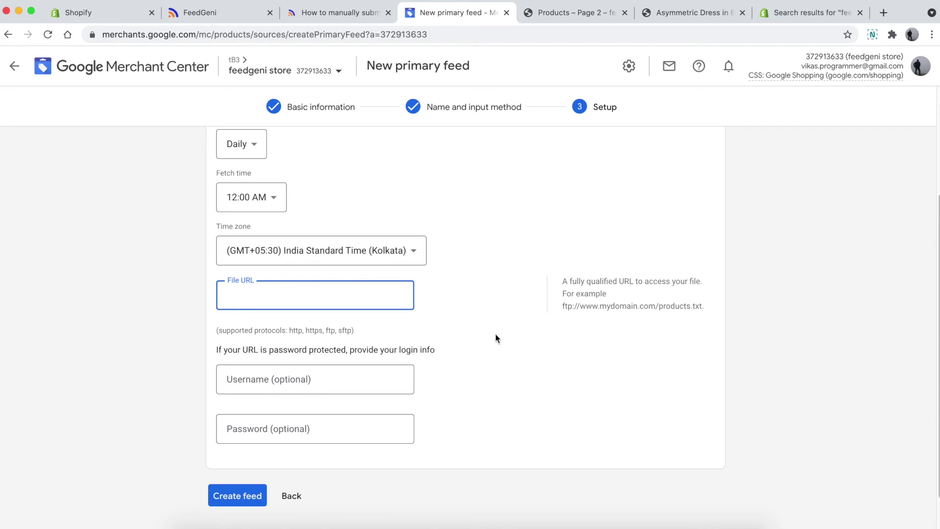
{"action": "key", "text": "super+v"}
{"action": "left_click", "coordinate": [475, 311]}
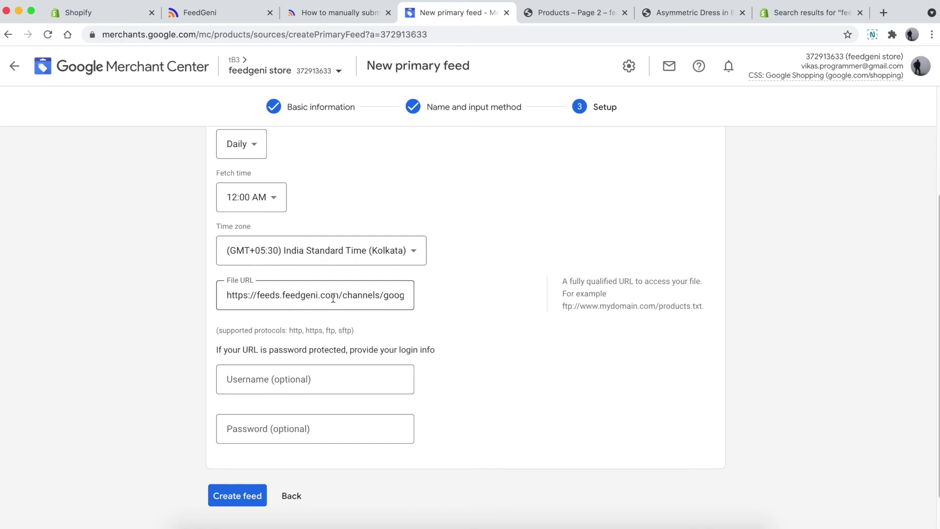
{"action": "left_click_drag", "start_coordinate": [230, 296], "coordinate": [460, 300]}
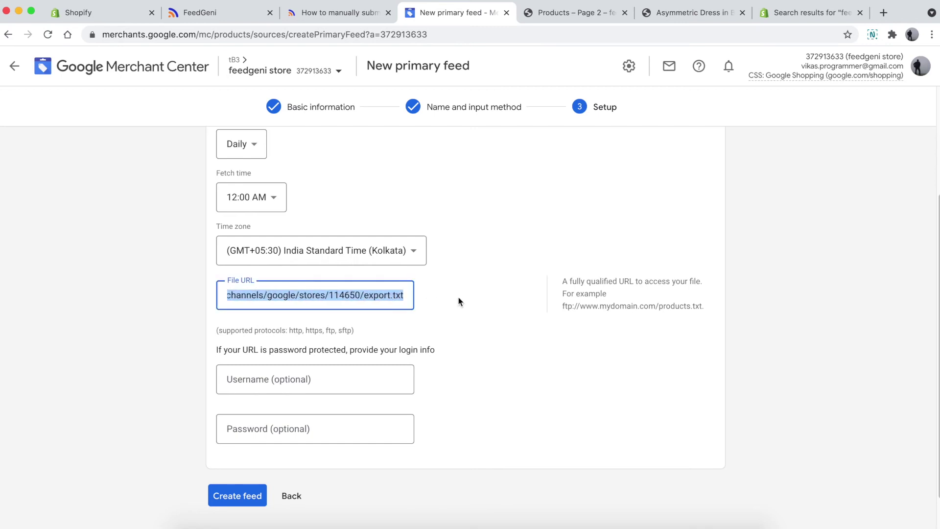
{"action": "left_click", "coordinate": [493, 318]}
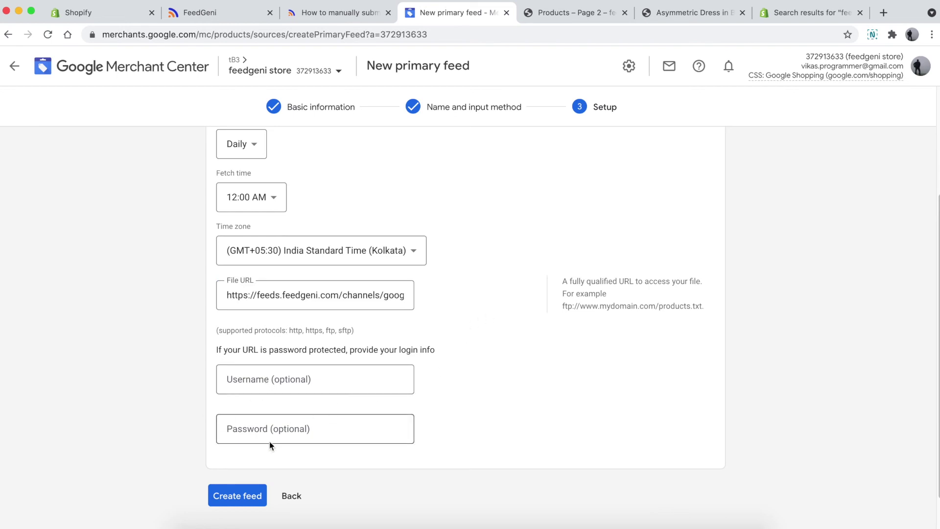
{"action": "left_click", "coordinate": [237, 496]}
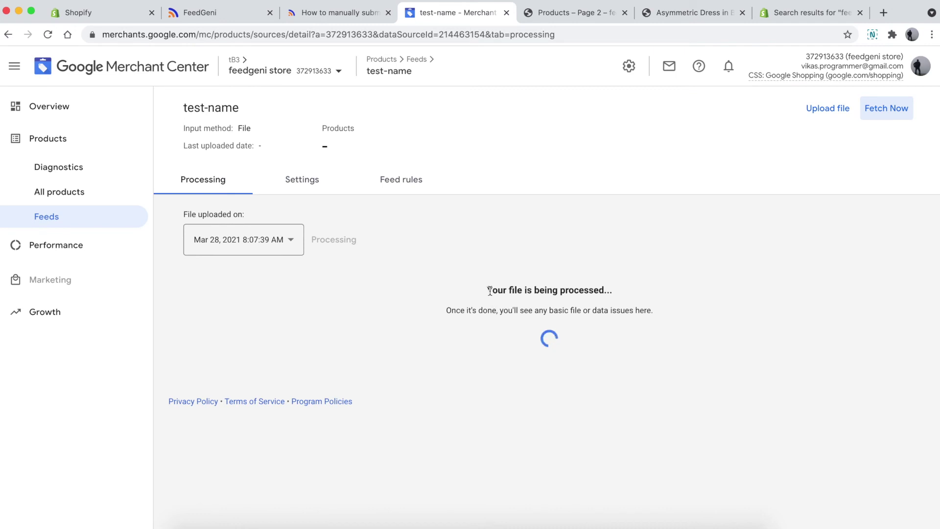
Reload the test-name feed page and view its processing report of 22 items.
{"action": "left_click_drag", "start_coordinate": [486, 290], "coordinate": [612, 290]}
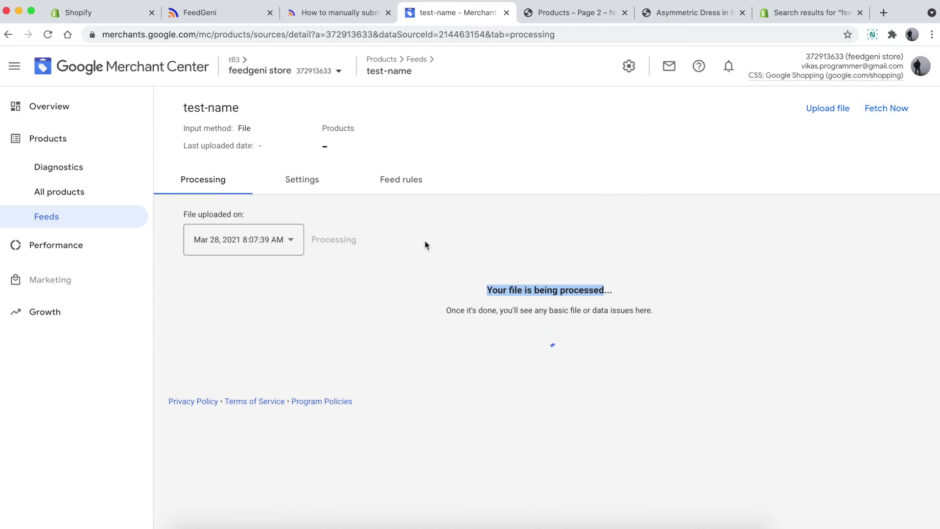
{"action": "left_click", "coordinate": [302, 180]}
{"action": "left_click", "coordinate": [47, 35]}
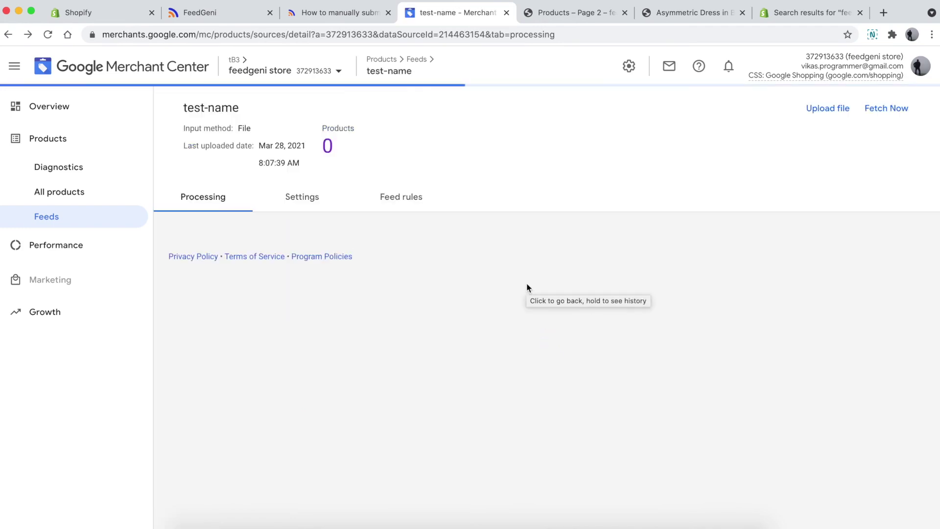
{"action": "scroll", "coordinate": [526, 289], "scroll_direction": "down", "scroll_amount": 4}
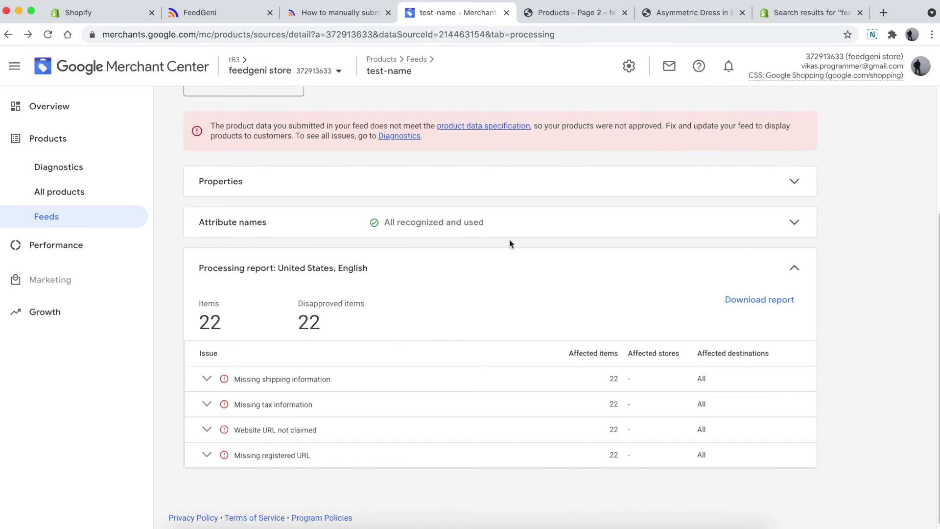
Highlight the 22 total and 22 disapproved item counts, then bring up the Tools and Settings list.
{"action": "left_click_drag", "start_coordinate": [200, 324], "coordinate": [217, 321]}
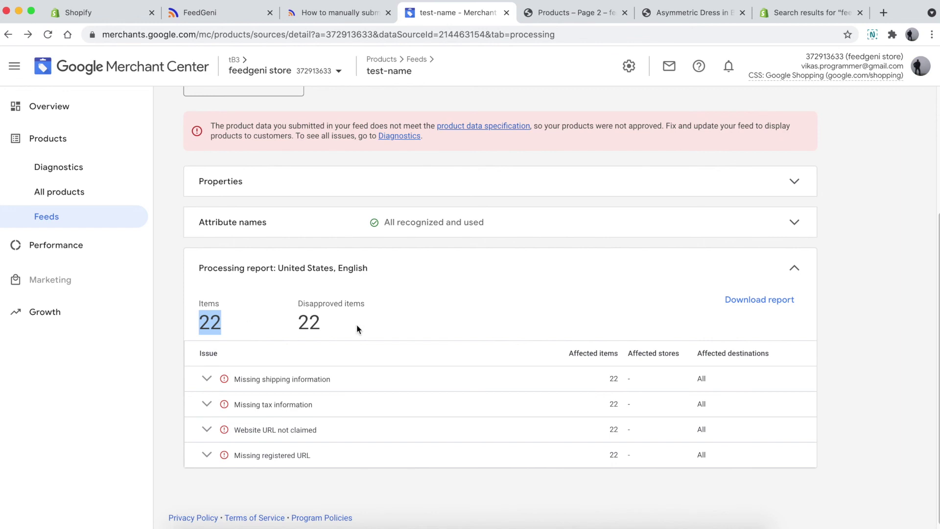
{"action": "left_click_drag", "start_coordinate": [345, 325], "coordinate": [300, 326]}
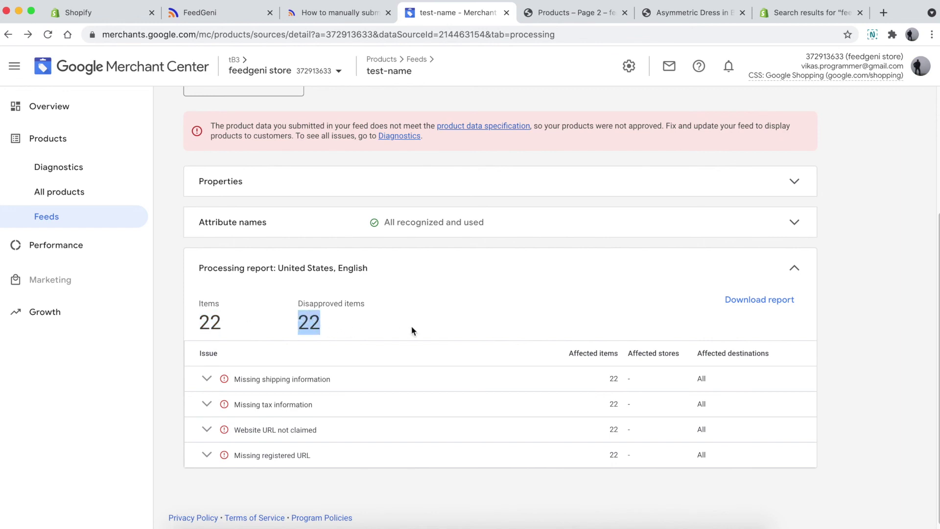
{"action": "scroll", "coordinate": [415, 303], "scroll_direction": "down", "scroll_amount": 1}
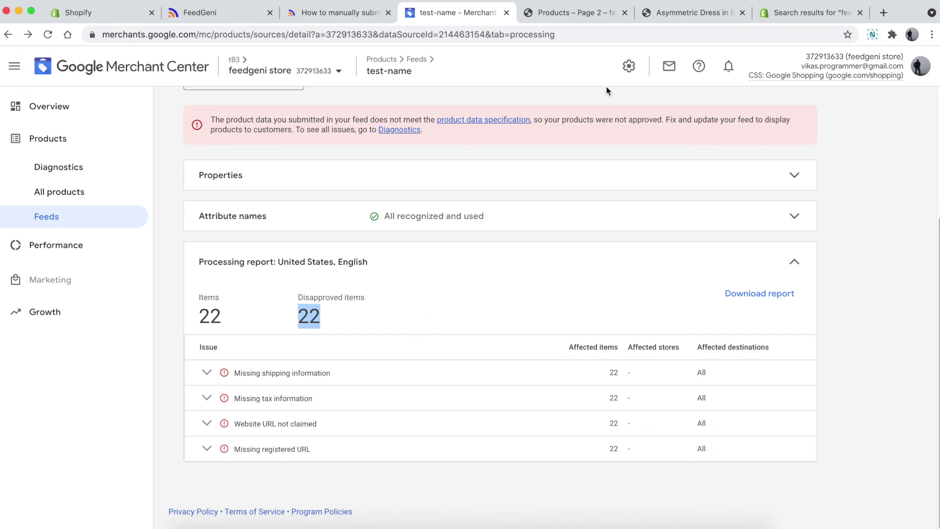
{"action": "left_click", "coordinate": [629, 66]}
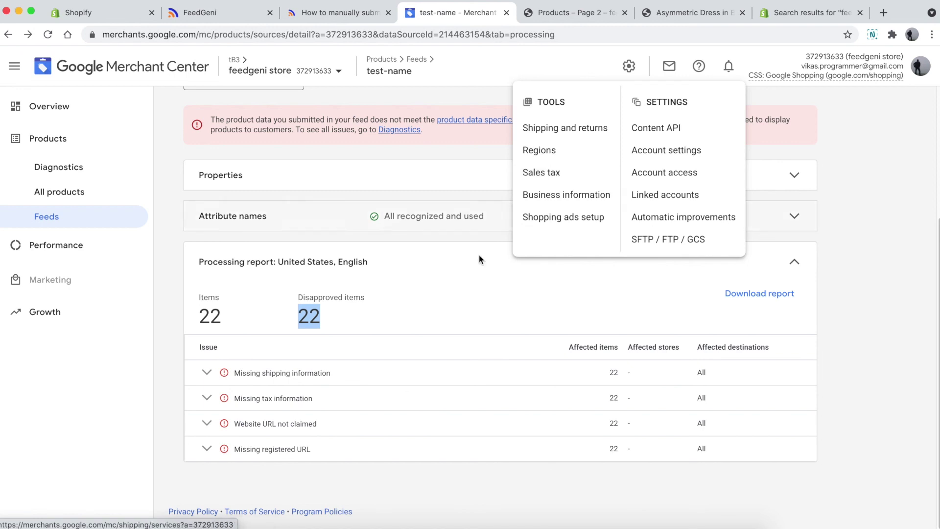
Dismiss the Tools and Settings dropdown, returning to the missing shipping, tax, unclaimed website and registered URL issues.
{"action": "left_click", "coordinate": [424, 322]}
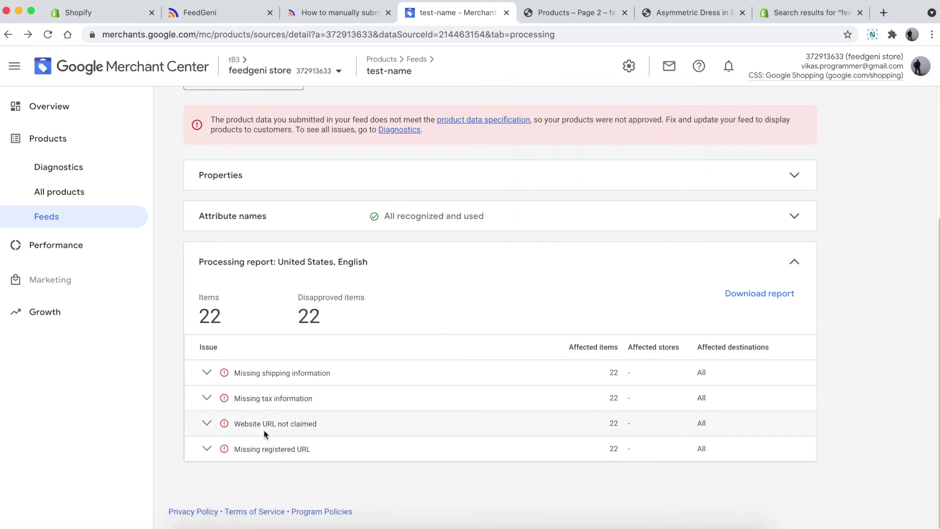